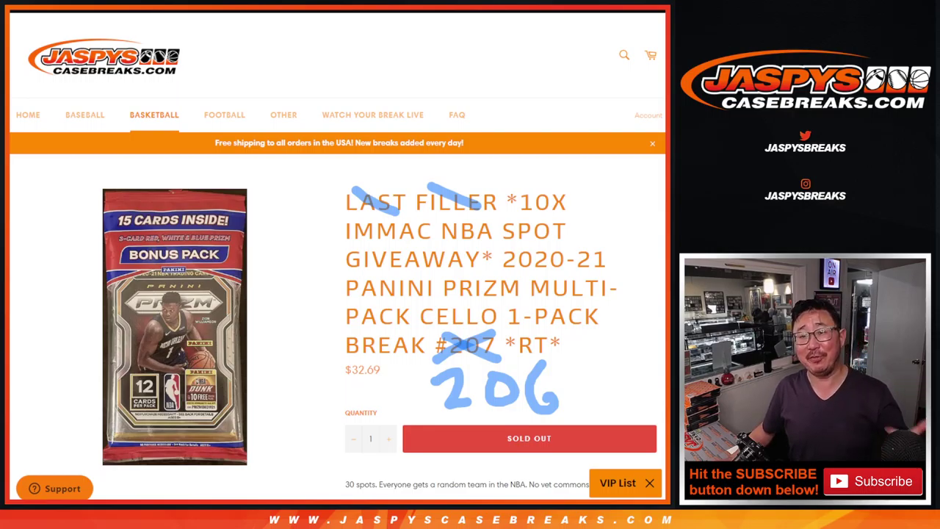
Step: Review the participant list and the NBA team list on RANDOM.ORG, and roll two virtual dice
key(ctrl+Tab)
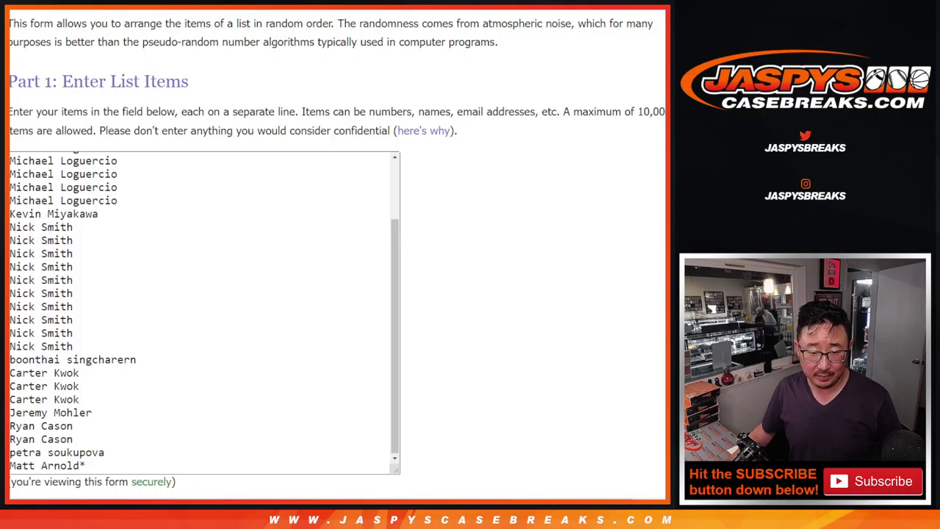
scroll(263, 361, up, 2)
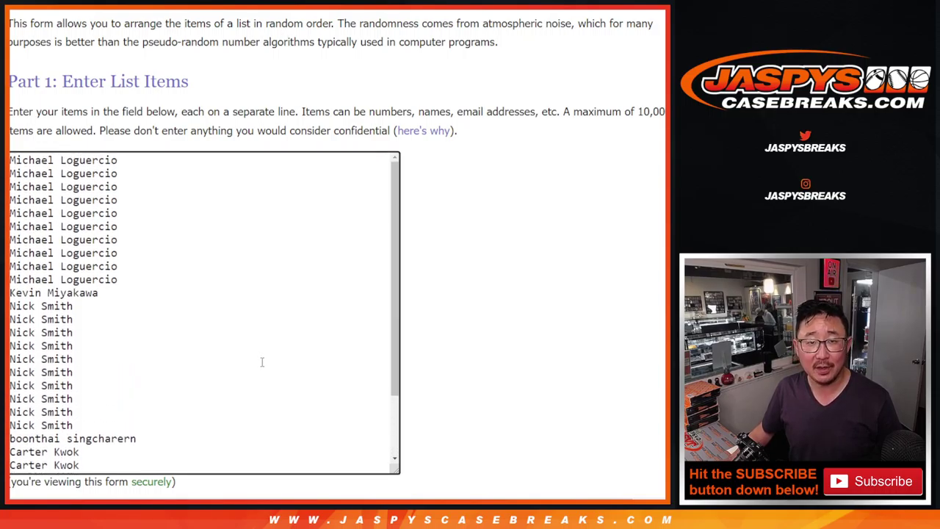
scroll(274, 327, down, 2)
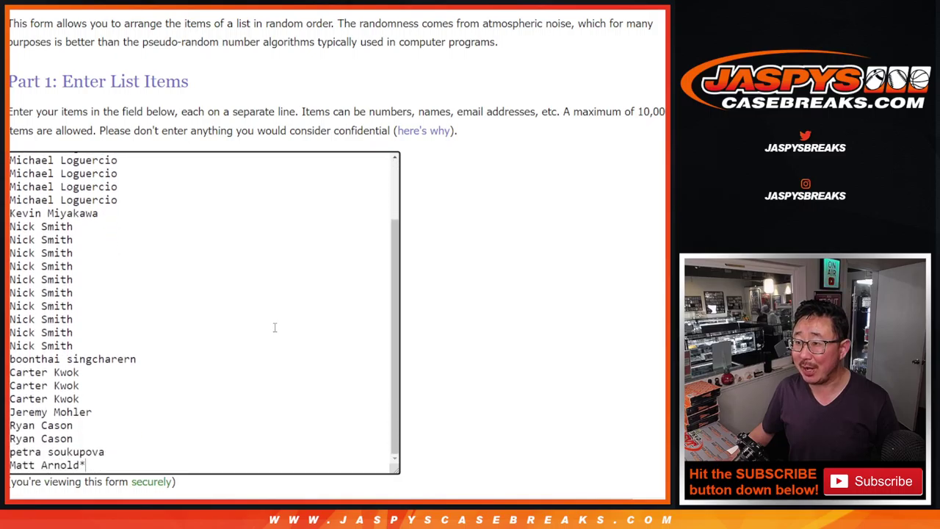
scroll(275, 327, up, 2)
scroll(274, 328, down, 2)
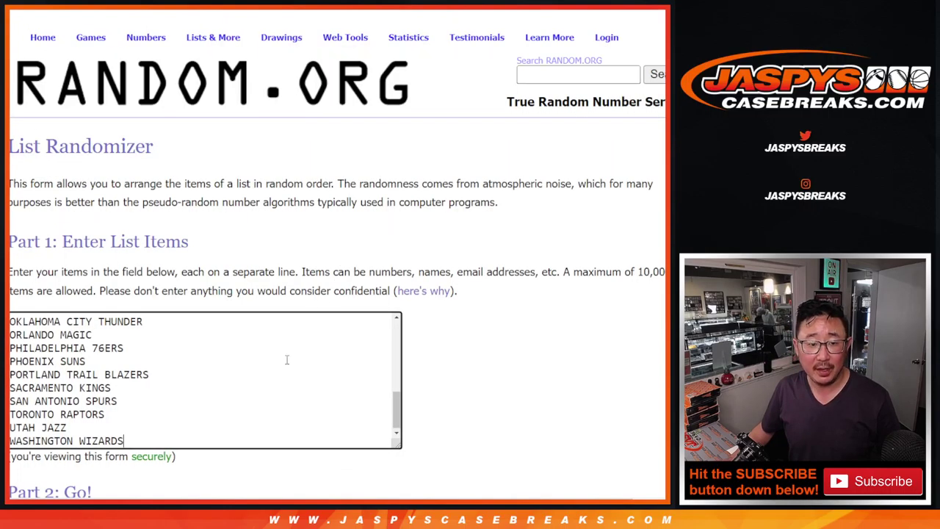
scroll(287, 359, up, 5)
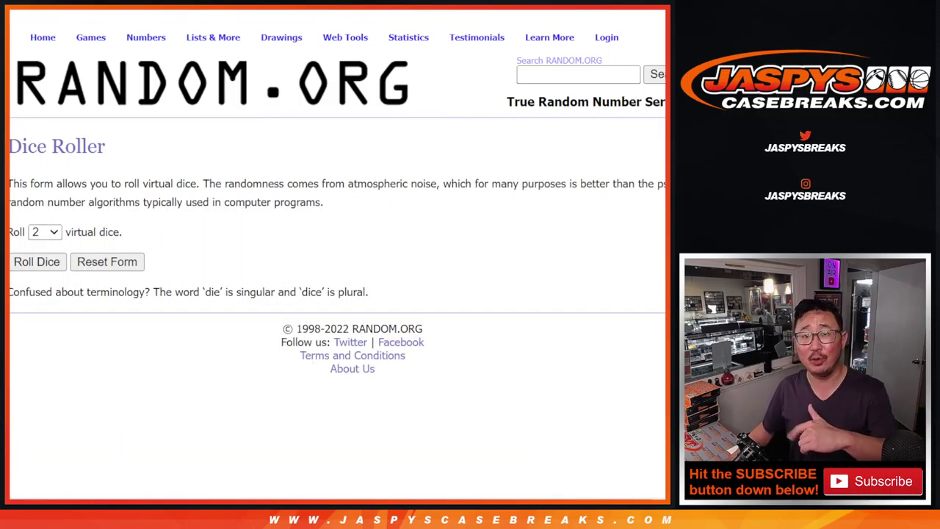
click(31, 265)
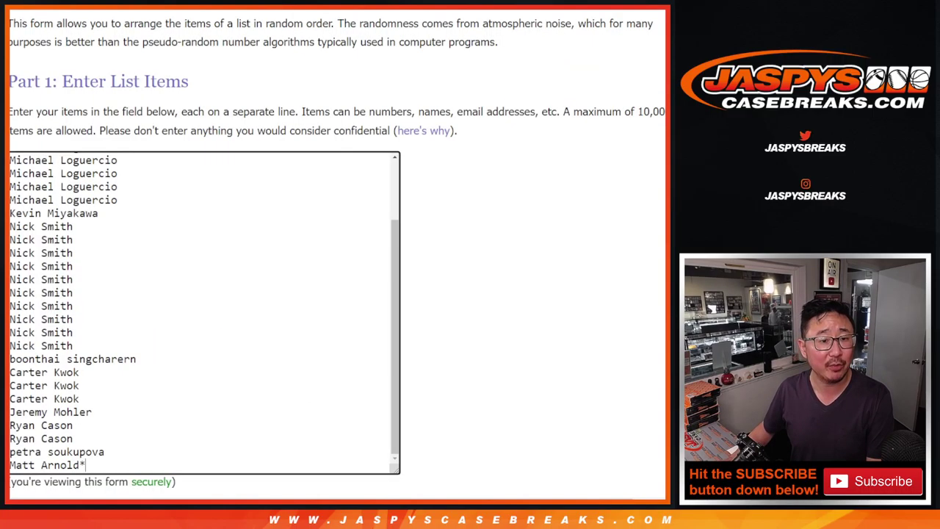
Step: Randomize the list of participant names four times
scroll(489, 199, down, 3)
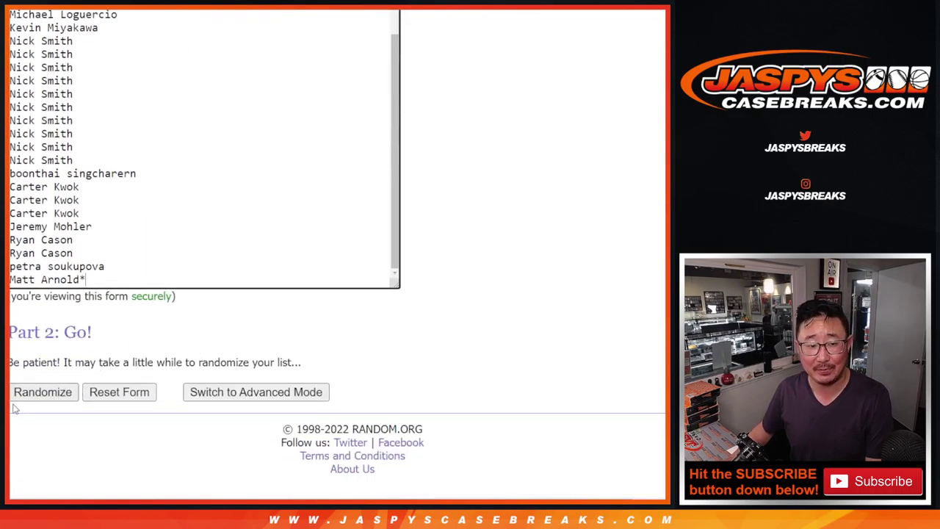
click(42, 393)
scroll(33, 396, down, 5)
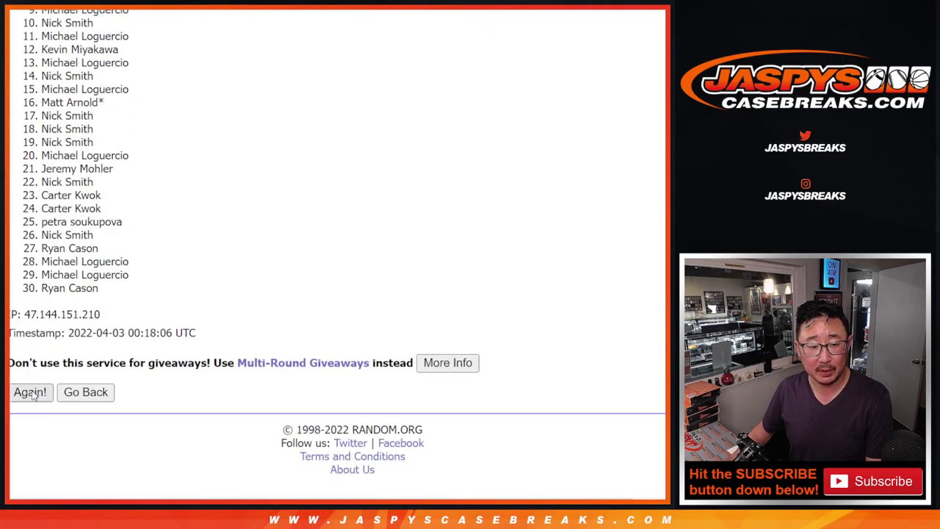
click(33, 397)
scroll(33, 397, down, 5)
click(33, 397)
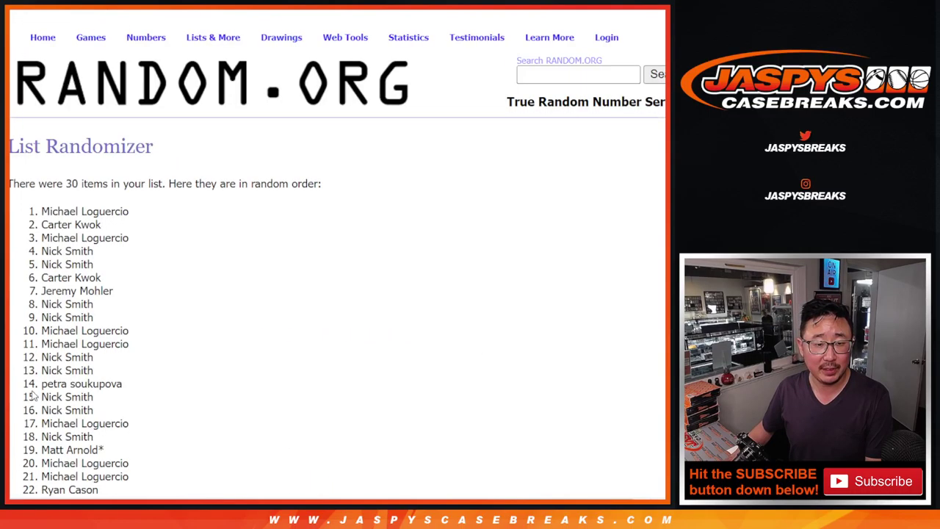
scroll(49, 340, down, 5)
scroll(172, 330, up, 5)
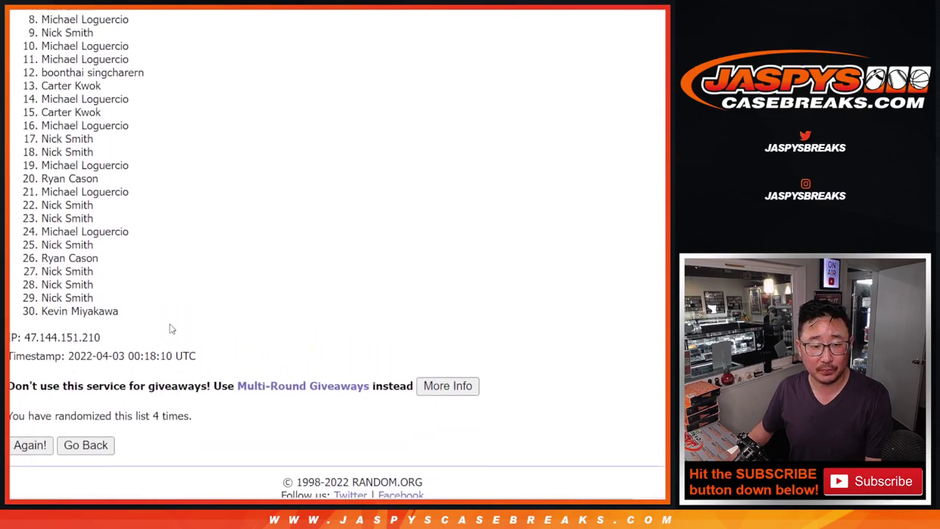
Step: Copy all 30 randomized participant names into column A of the break #206 spreadsheet in Google Sheets, starting at A1
drag(42, 107, 122, 262)
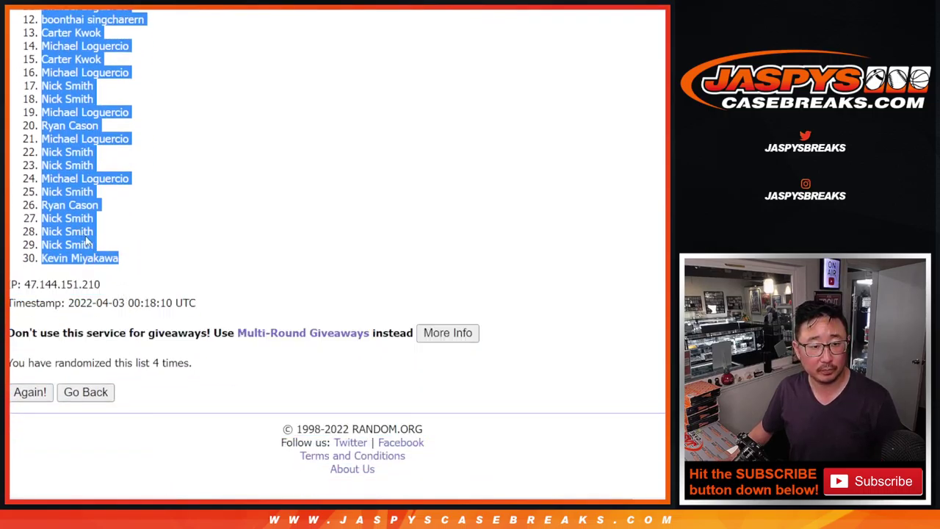
key(ctrl+Tab)
key(ctrl+v)
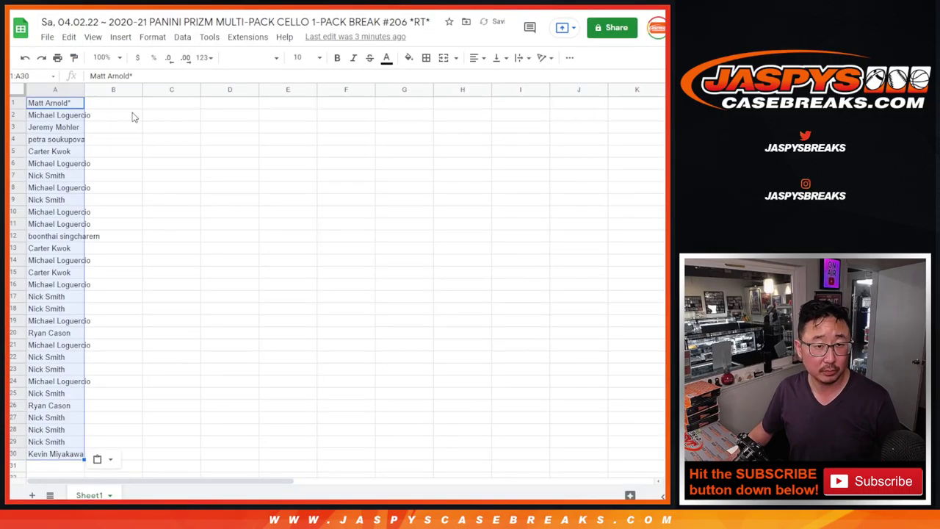
Step: Switch to the NBA team list on RANDOM.ORG, randomize it four times, and recheck the dice roll
key(ctrl+Tab)
key(ctrl+Tab)
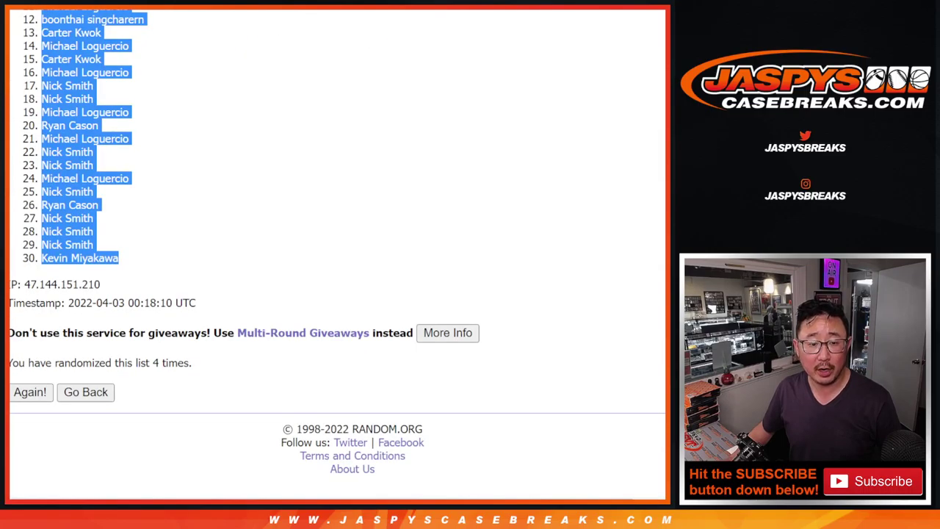
key(ctrl+Tab)
key(ctrl+Tab)
scroll(509, 220, down, 3)
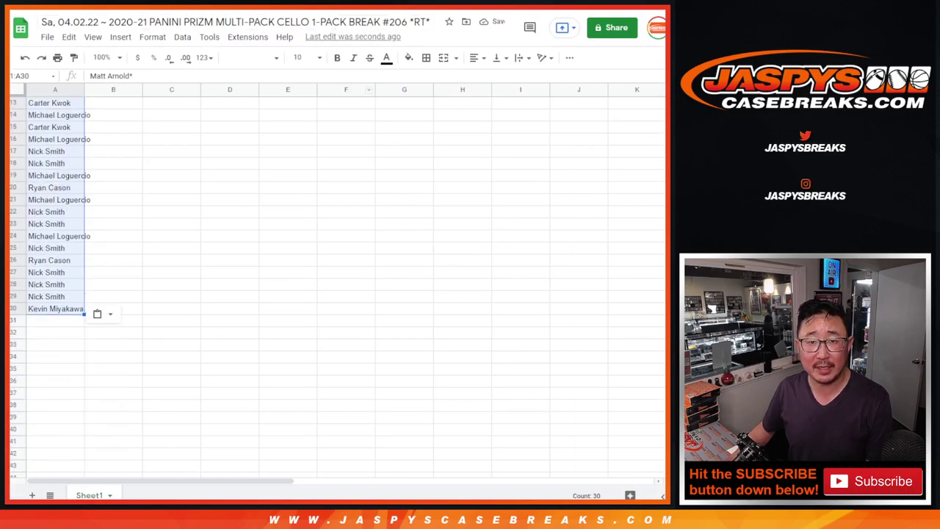
key(ctrl+shift+Tab)
scroll(195, 358, down, 3)
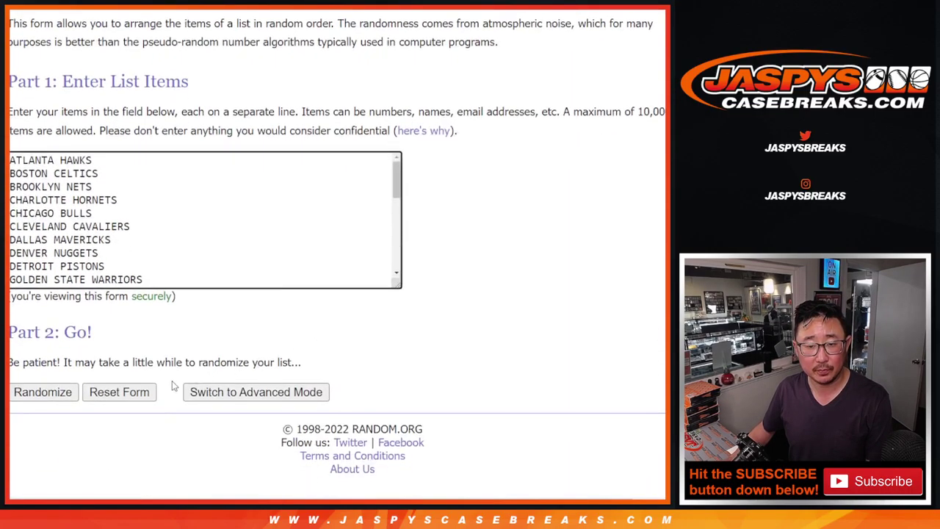
click(38, 392)
scroll(32, 396, down, 4)
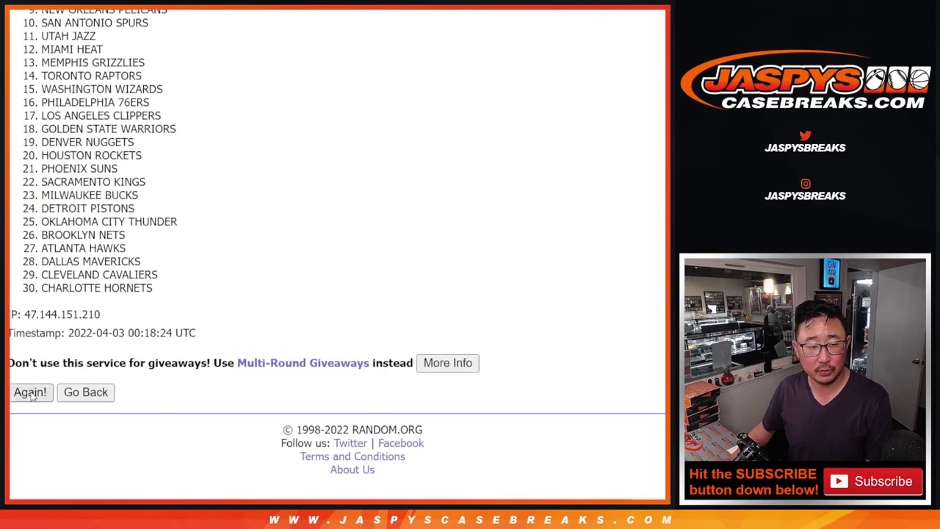
click(29, 392)
scroll(31, 395, down, 4)
click(29, 392)
scroll(31, 395, down, 4)
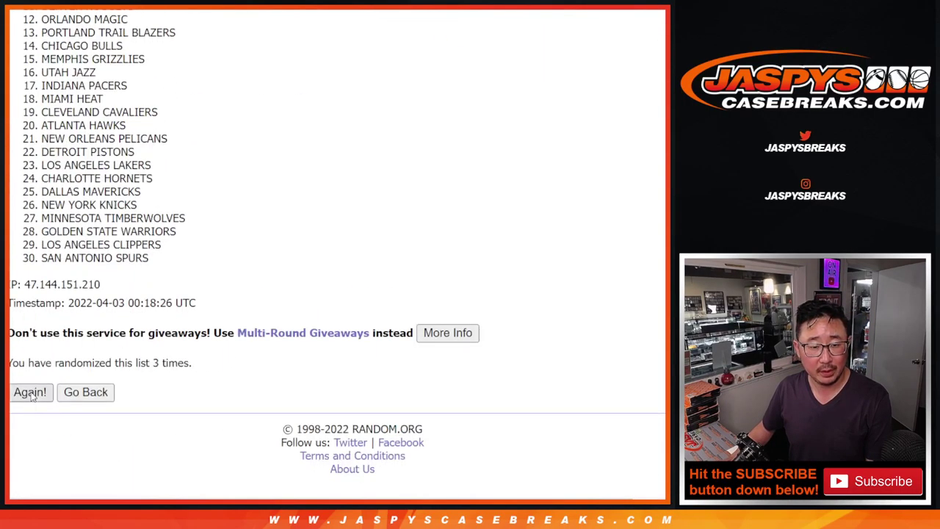
click(29, 392)
scroll(31, 395, down, 4)
key(ctrl+Tab)
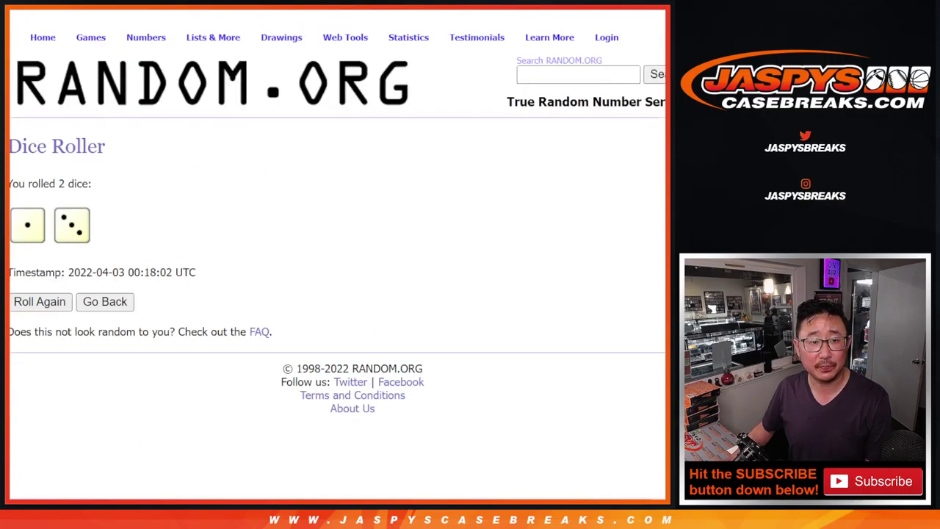
key(ctrl+shift+Tab)
Step: Copy all 30 randomized NBA teams into column B of the Google Sheets spreadsheet, beside the participant names
scroll(70, 267, up, 4)
drag(46, 213, 192, 266)
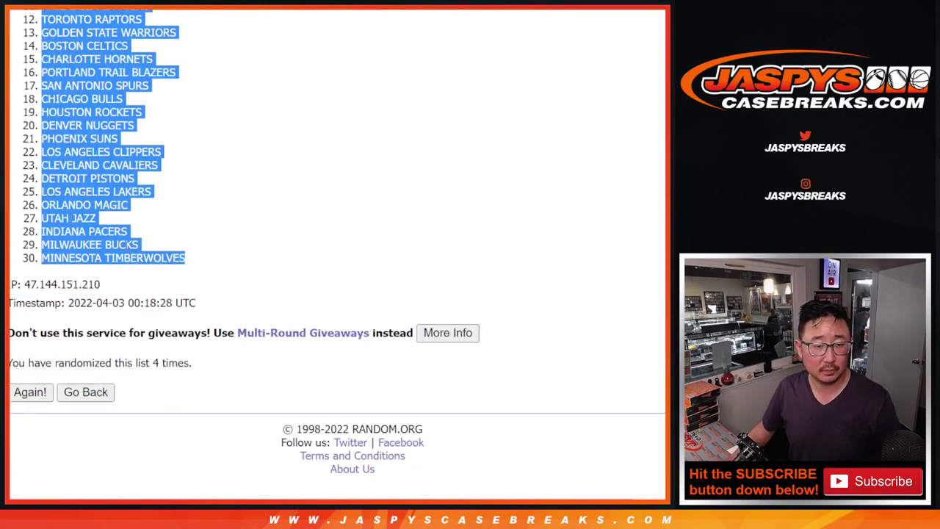
key(ctrl+c)
key(ctrl+Tab)
key(ctrl+v)
Step: Try the Cambria and Libre Baskerville fonts on the entire sheet
key(ctrl+a)
click(262, 59)
click(259, 172)
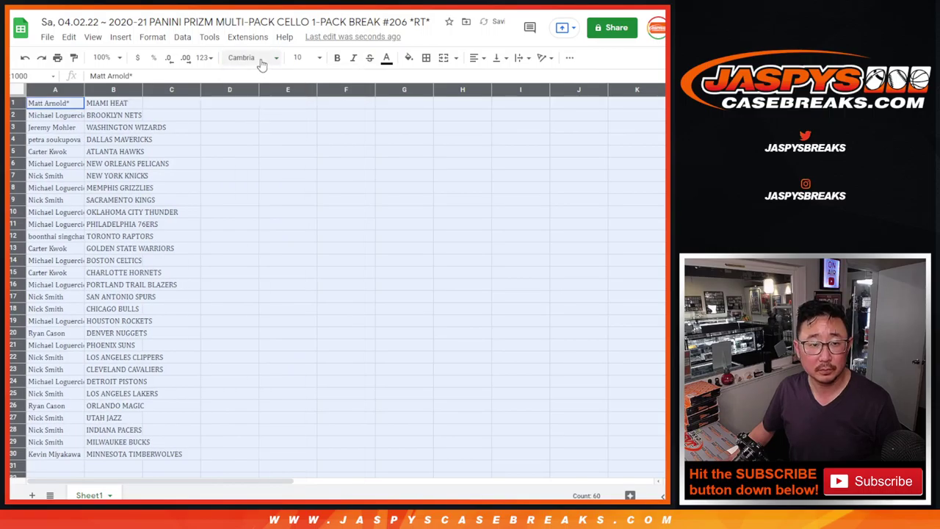
click(261, 60)
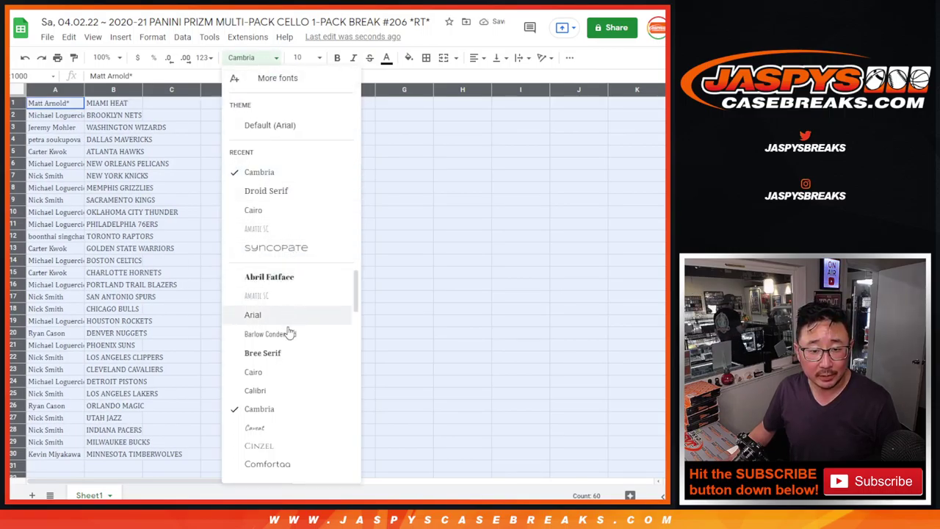
scroll(286, 410, down, 3)
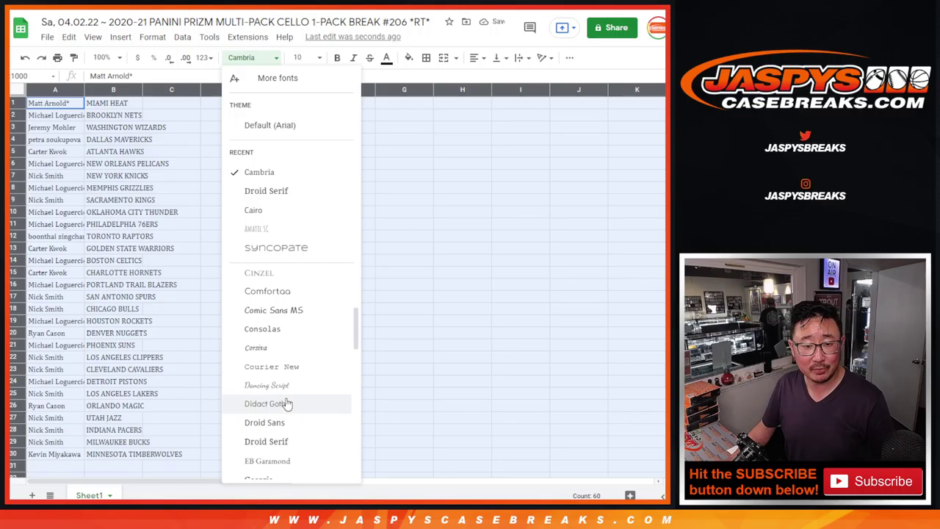
scroll(292, 360, down, 3)
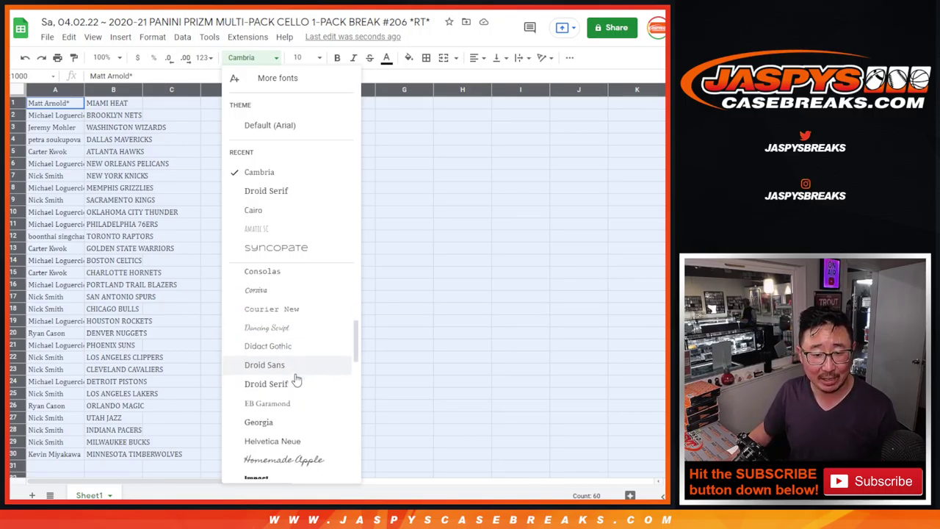
scroll(301, 382, down, 3)
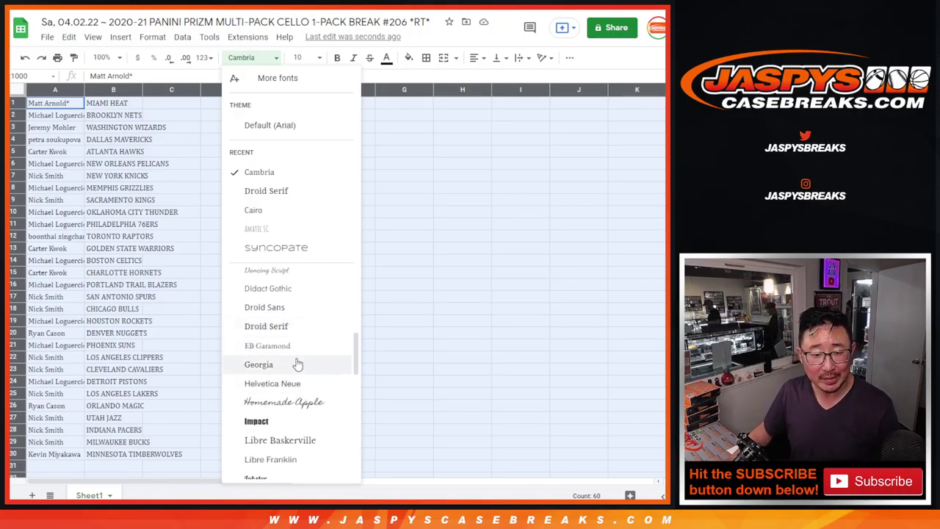
scroll(298, 361, down, 3)
scroll(296, 357, up, 2)
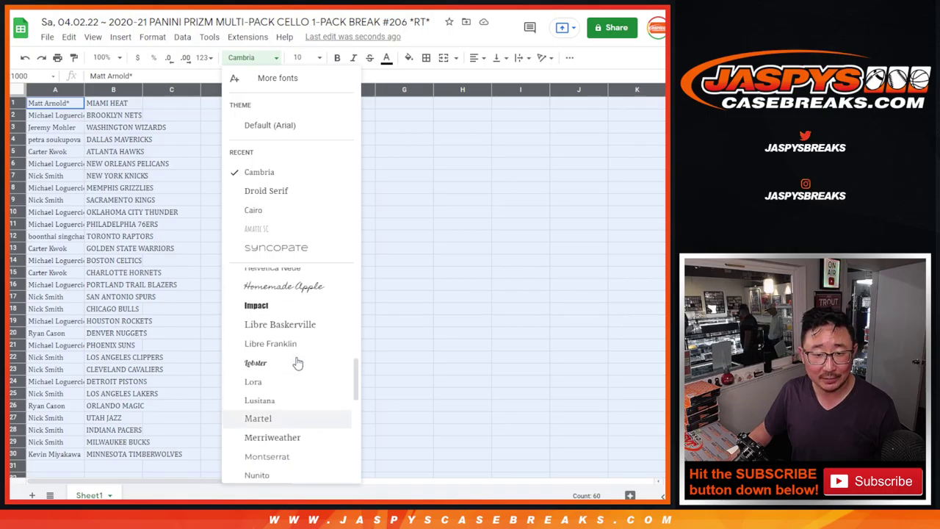
click(290, 327)
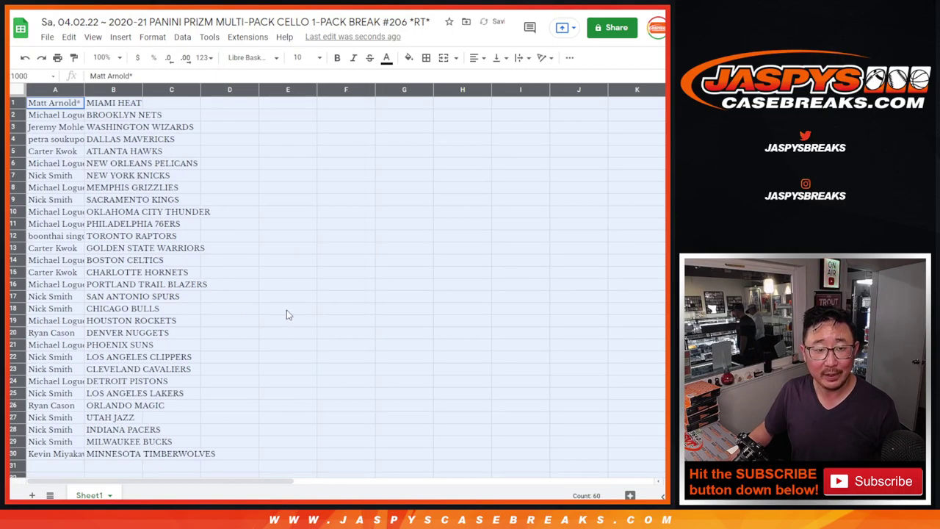
Step: Set the entire sheet's font to Vollkorn and fit the column widths to their contents
click(250, 57)
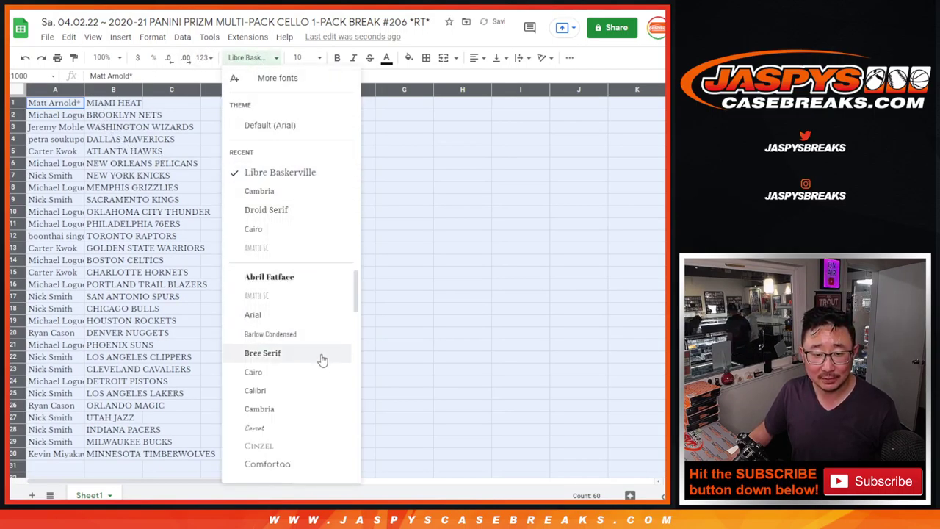
scroll(314, 378, down, 5)
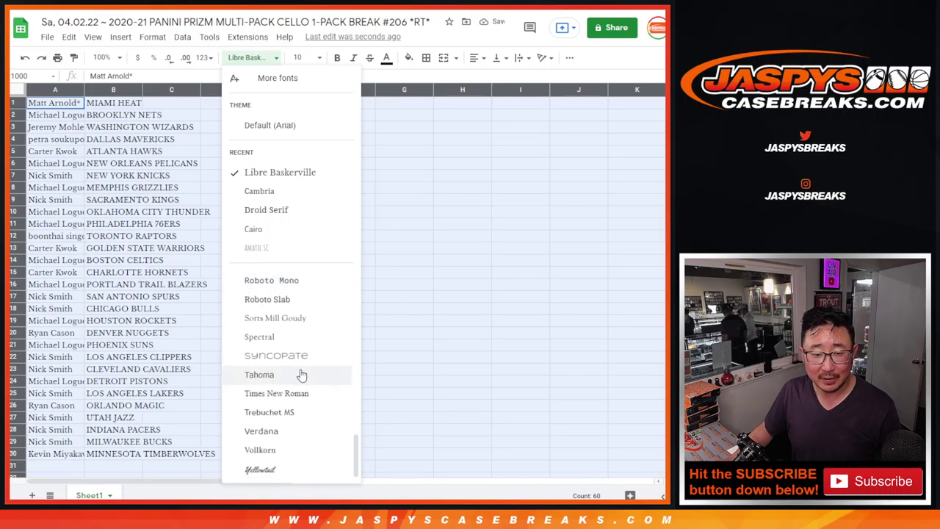
click(315, 450)
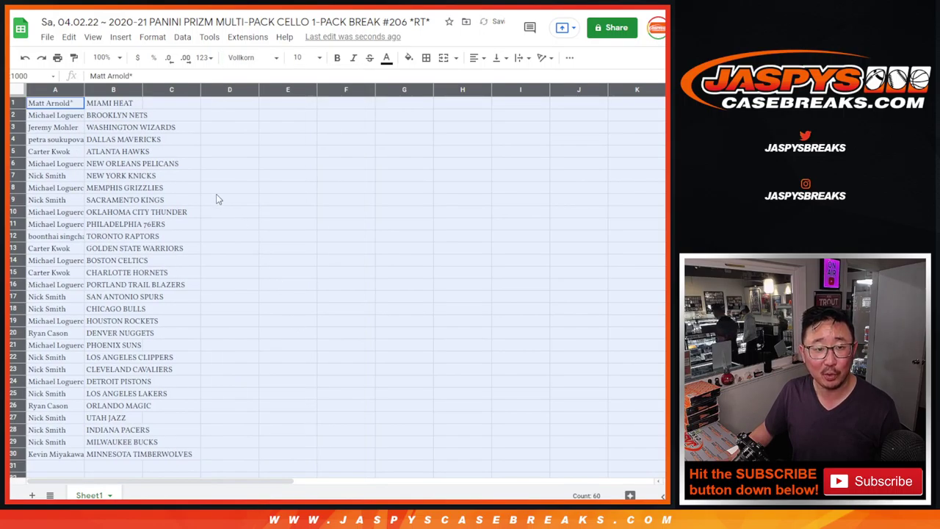
double_click(84, 89)
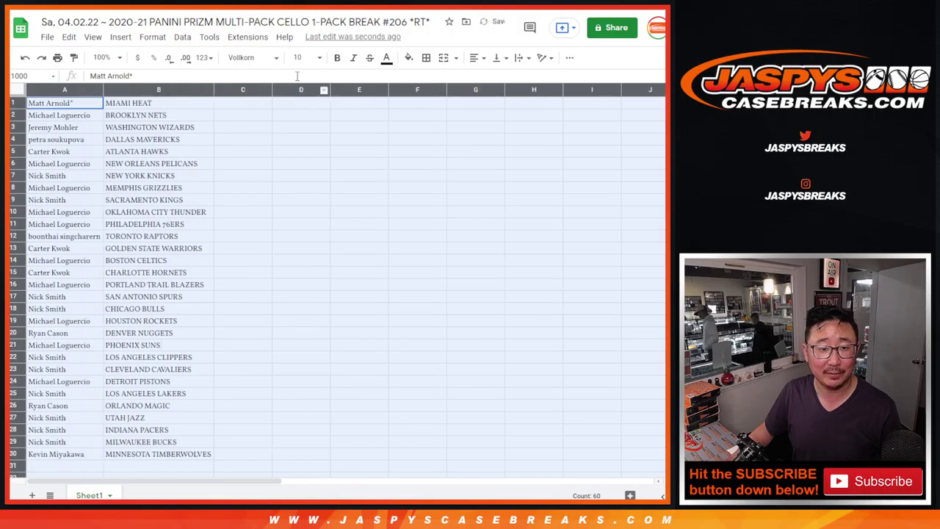
Step: Set the entire sheet's font size to 12 and refit the column widths to their contents
click(307, 57)
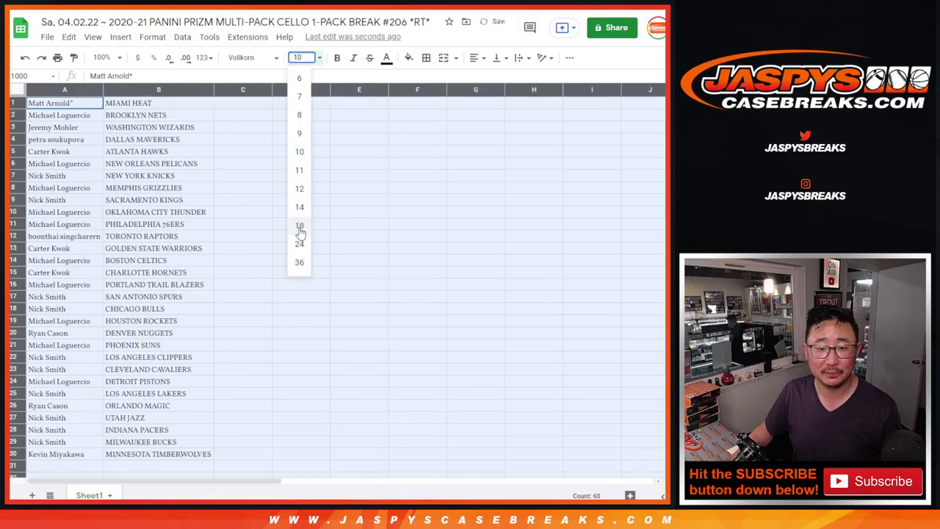
click(299, 188)
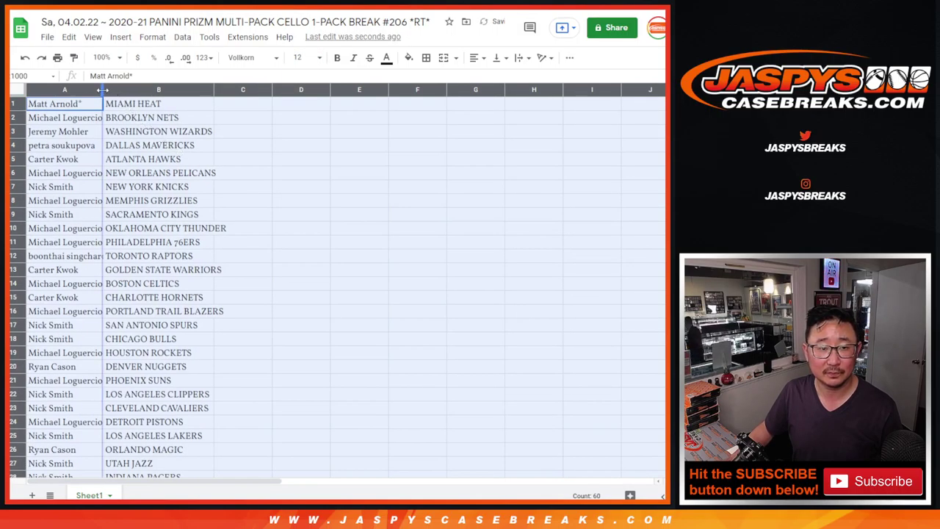
double_click(103, 89)
Step: Zoom the sheet to 150% and select A1:B15 to present the first 15 name and team pairings
click(102, 57)
click(115, 171)
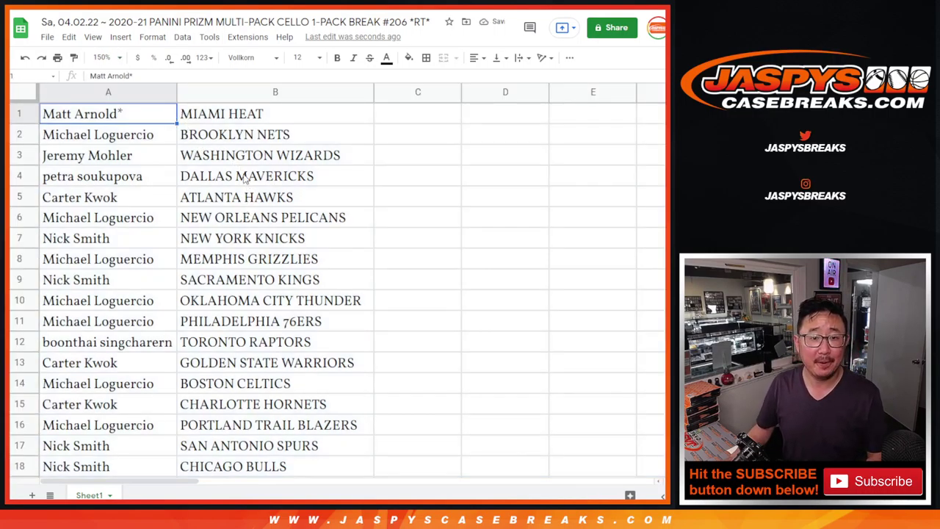
shift+click(223, 409)
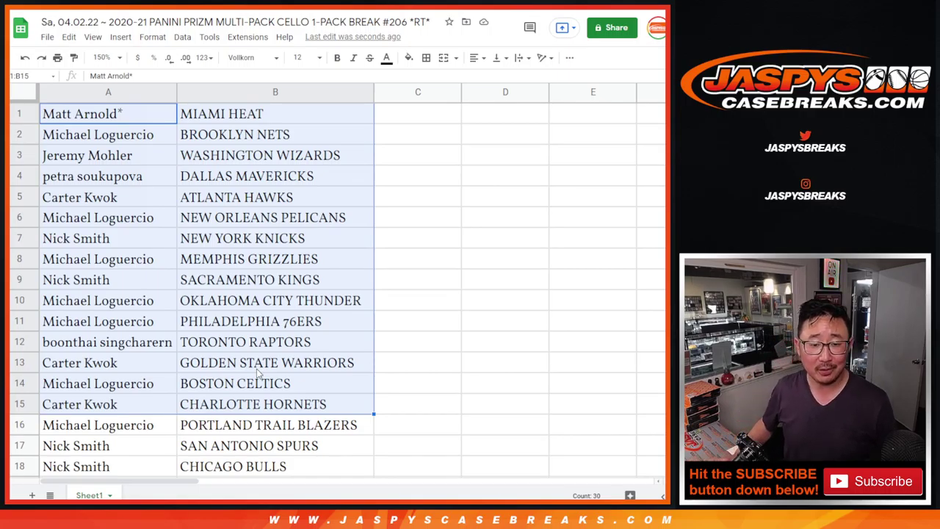
scroll(274, 367, down, 5)
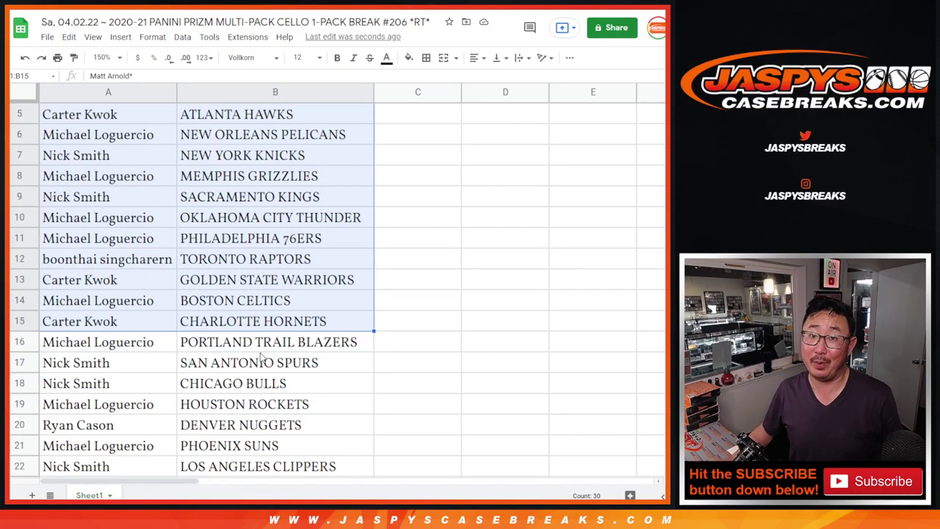
Step: Select A16:B30 to present the remaining name and team pairings
click(140, 137)
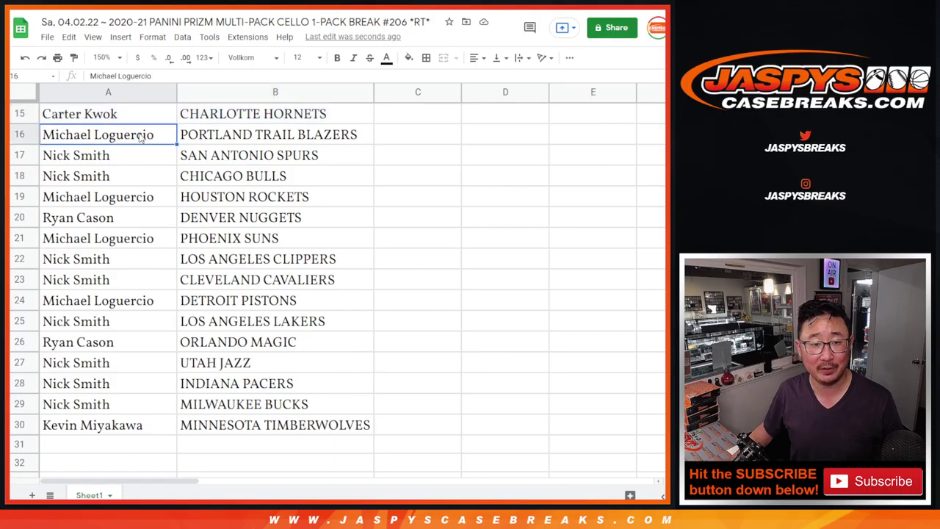
shift+click(218, 428)
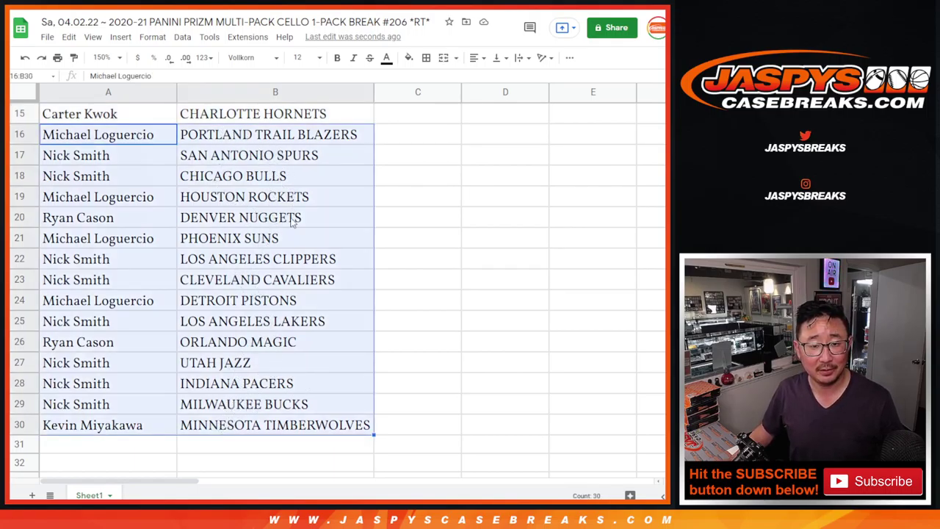
scroll(279, 235, up, 5)
Step: Zoom out to 90%, sort the sheet A to Z by the team column, and apply all borders to A1:B30
click(114, 58)
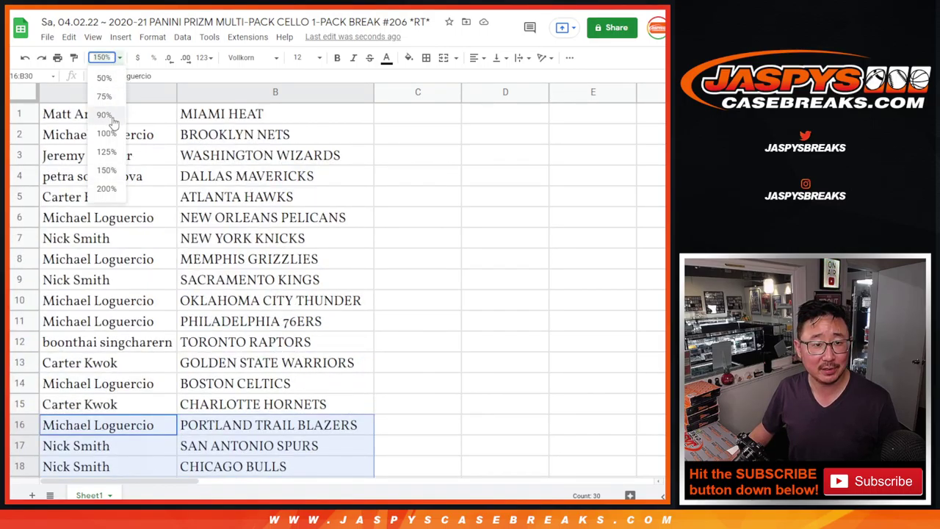
click(109, 112)
right_click(162, 91)
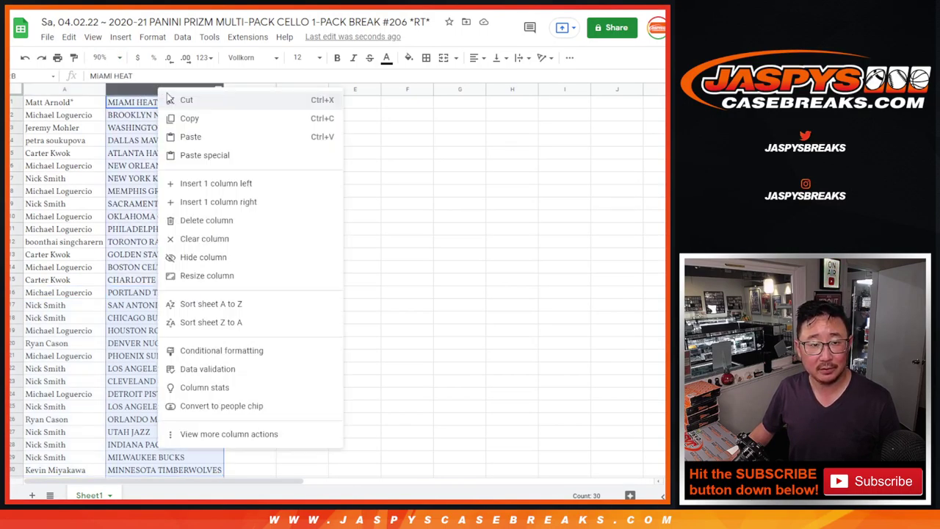
click(213, 303)
click(426, 57)
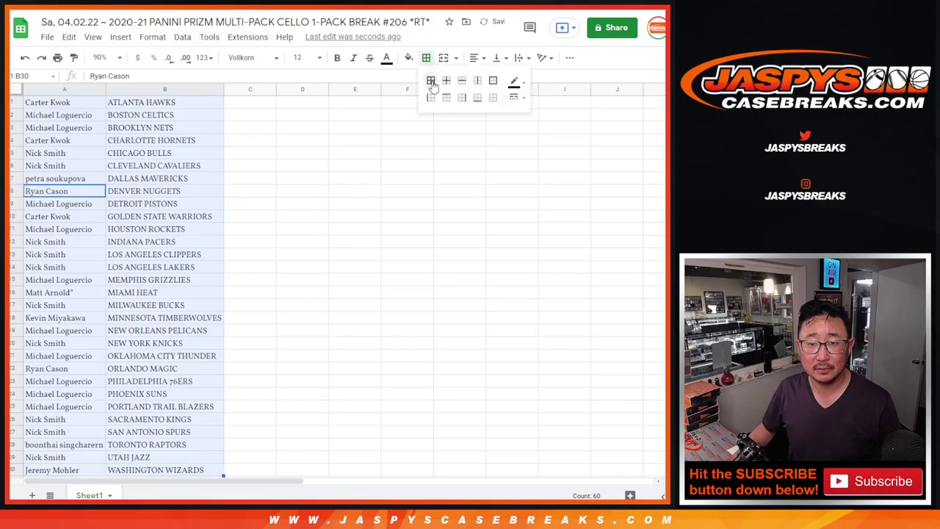
click(430, 80)
Step: Print one copy of the current sheet in portrait orientation, adjusting an option under headers and footers
click(57, 59)
click(594, 165)
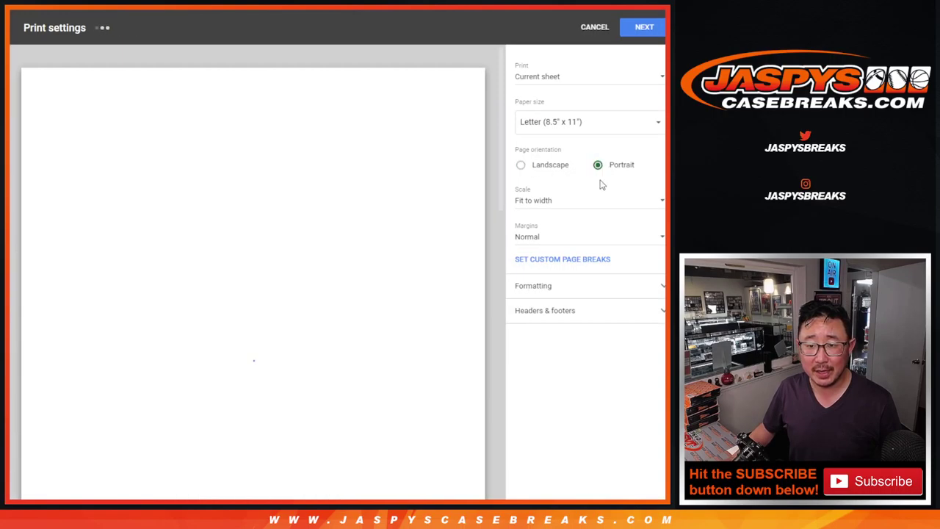
click(546, 311)
click(520, 355)
click(650, 28)
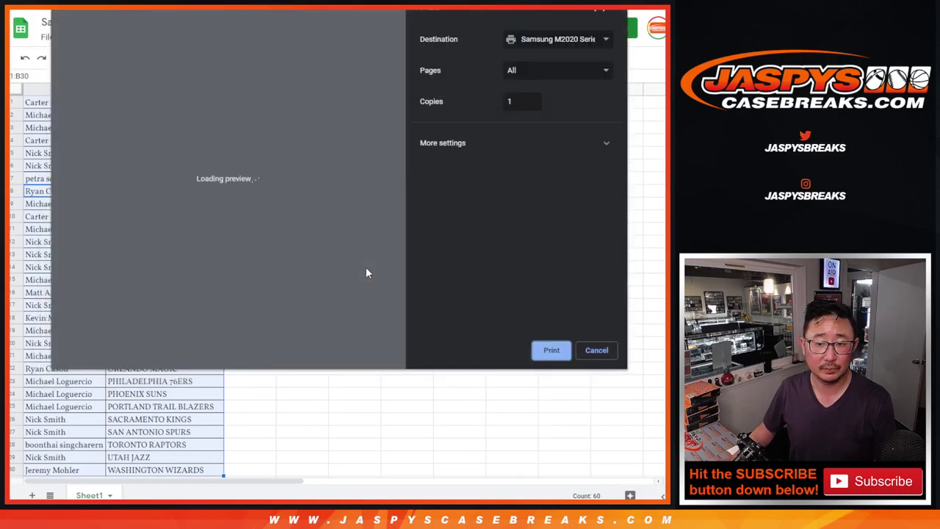
key(Return)
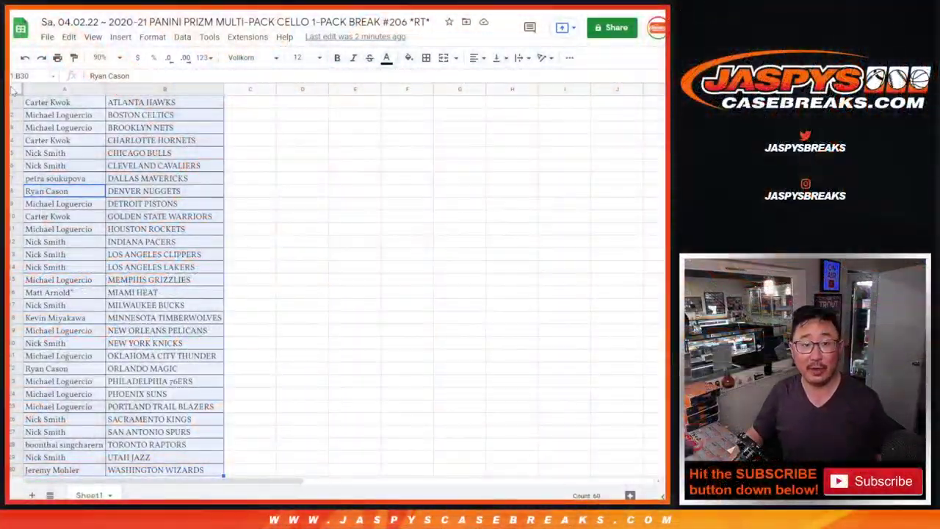
Step: Copy the participant names in A1:A30
click(74, 102)
scroll(110, 220, down, 3)
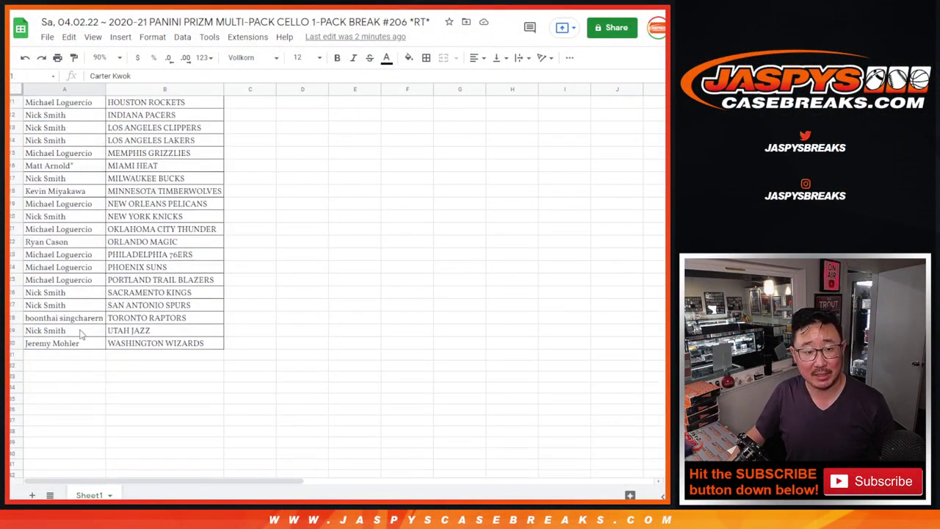
shift+click(52, 340)
key(ctrl+c)
scroll(183, 301, up, 2)
scroll(184, 301, up, 2)
Step: Switch to RANDOM.ORG and paste the copied participant names into the List Randomizer
key(alt+Tab)
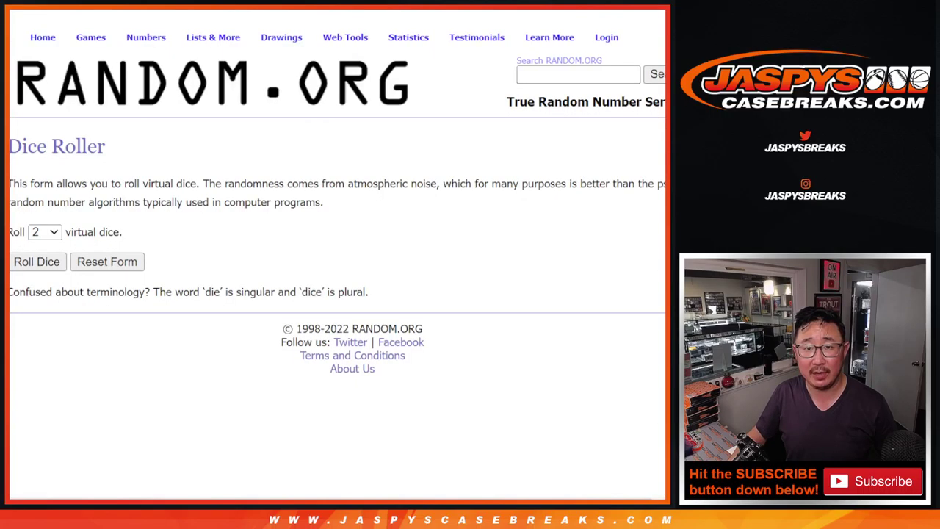
key(ctrl+Tab)
click(235, 390)
key(ctrl+v)
scroll(235, 390, up, 6)
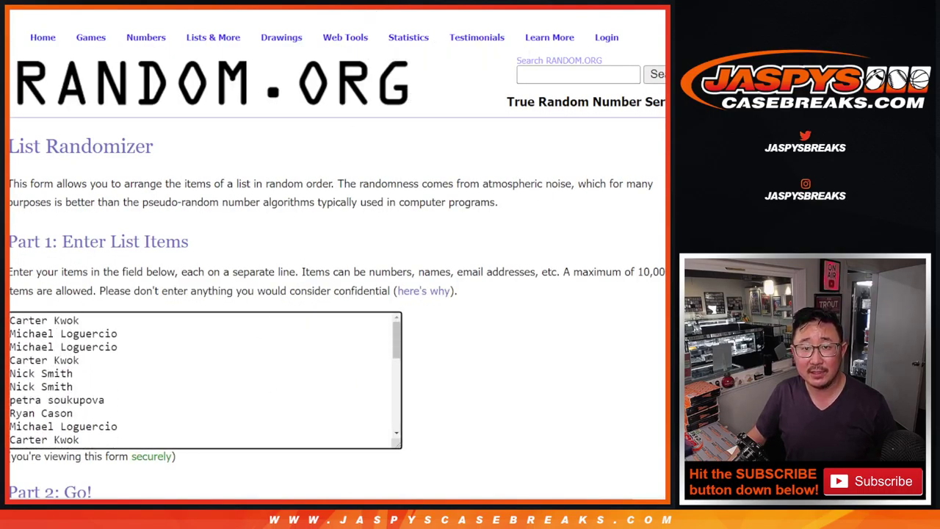
Step: Roll two virtual dice in the Dice Roller and return to the List Randomizer
key(ctrl+shift+Tab)
click(26, 266)
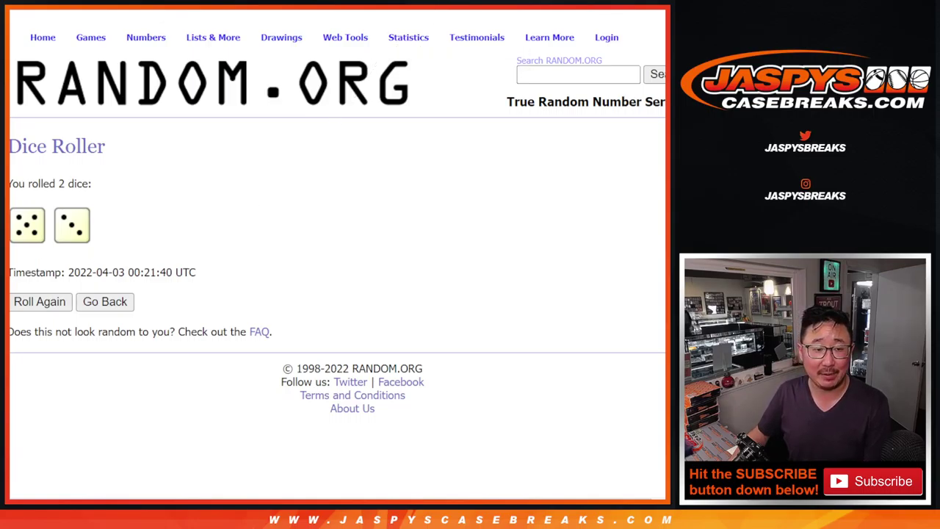
key(ctrl+Tab)
Step: Randomize the list of participant names eight times
scroll(491, 239, down, 2)
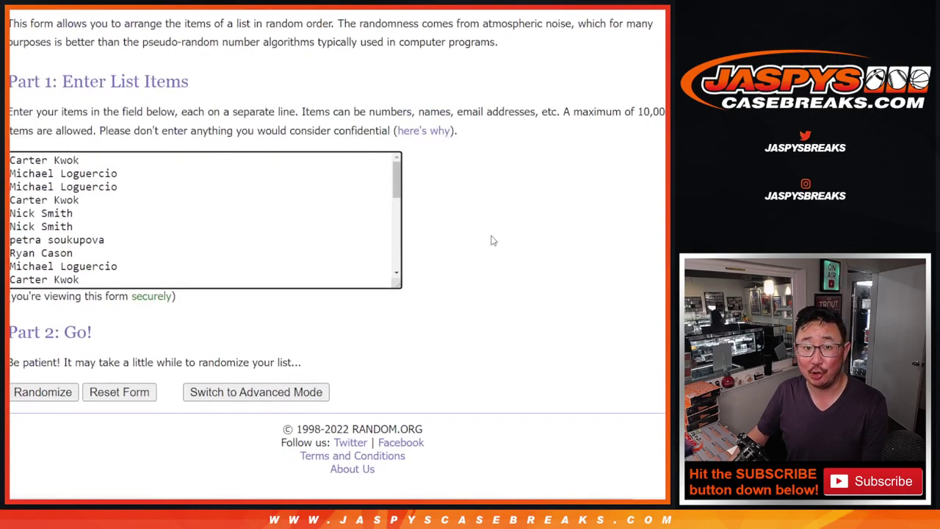
click(35, 394)
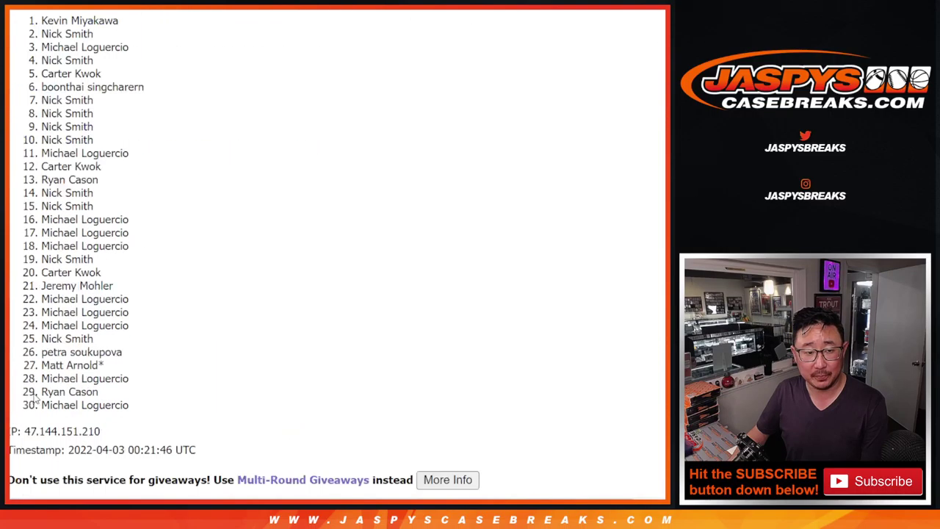
click(31, 393)
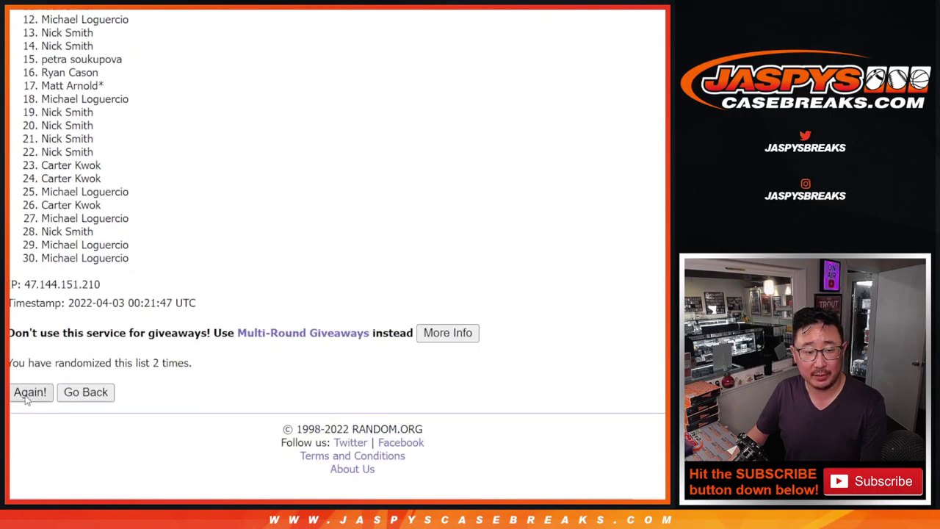
click(27, 395)
click(29, 395)
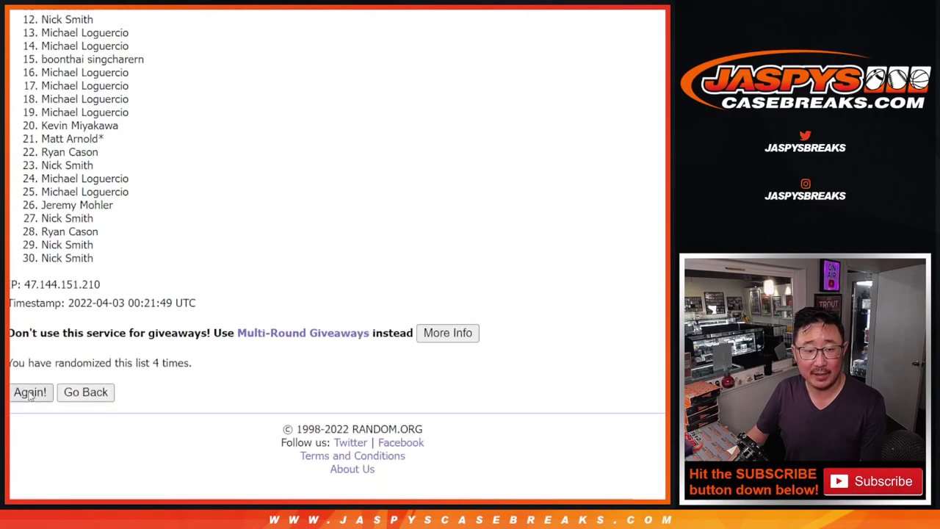
click(29, 393)
click(29, 393)
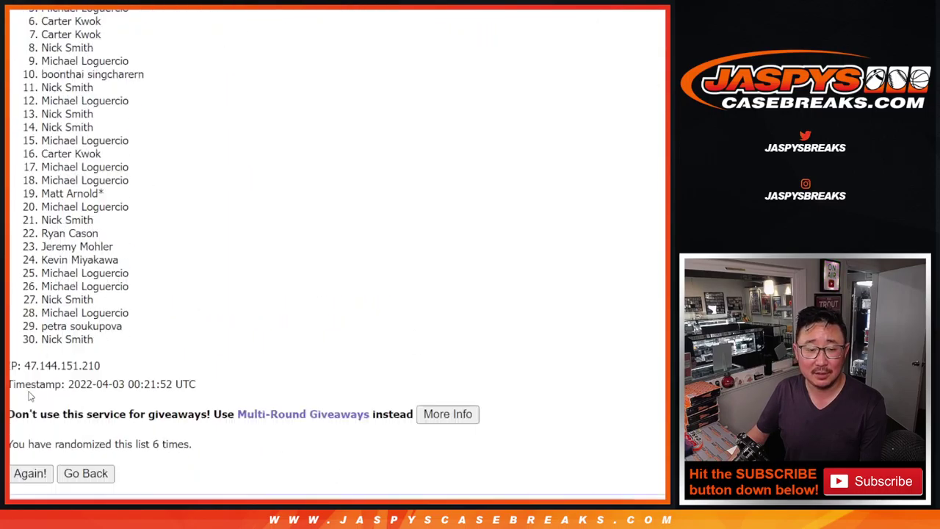
click(31, 393)
click(31, 391)
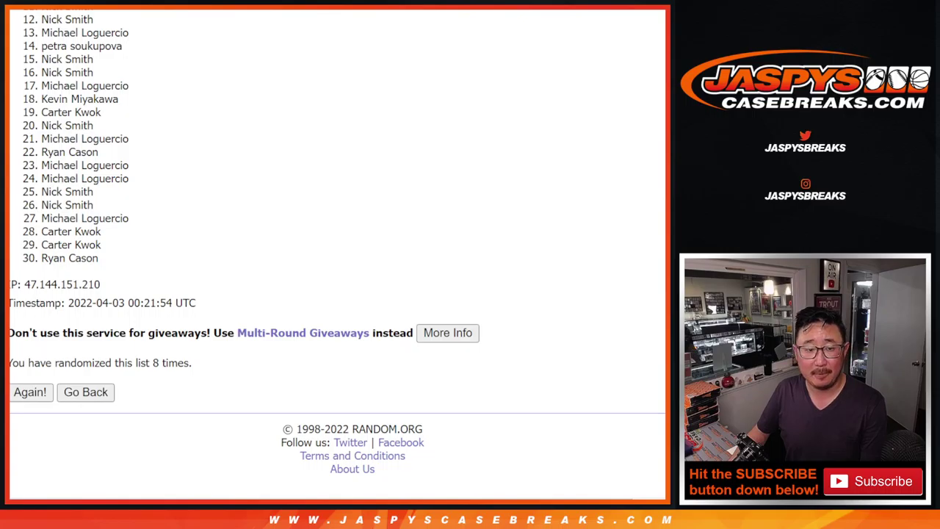
Step: Review the randomized names from place 30 up to place 1 and highlight the first ten
scroll(338, 249, up, 1)
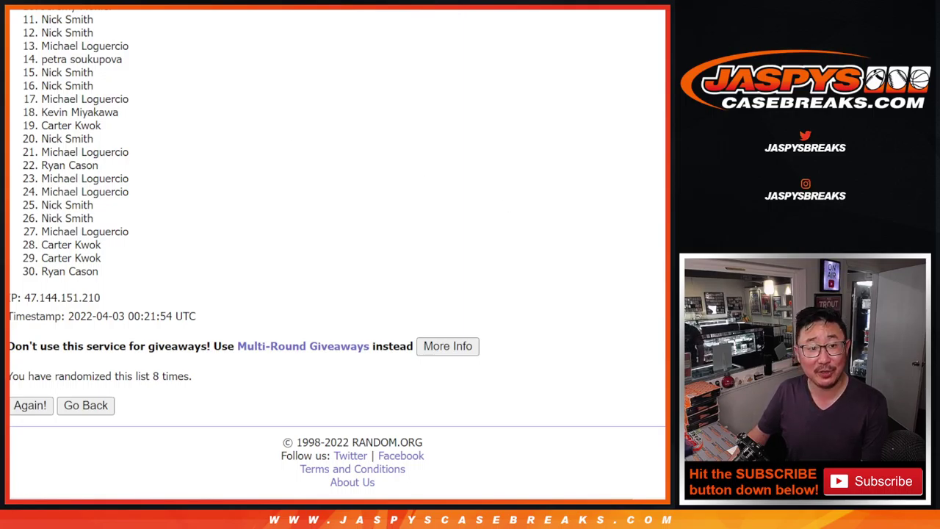
scroll(337, 253, up, 2)
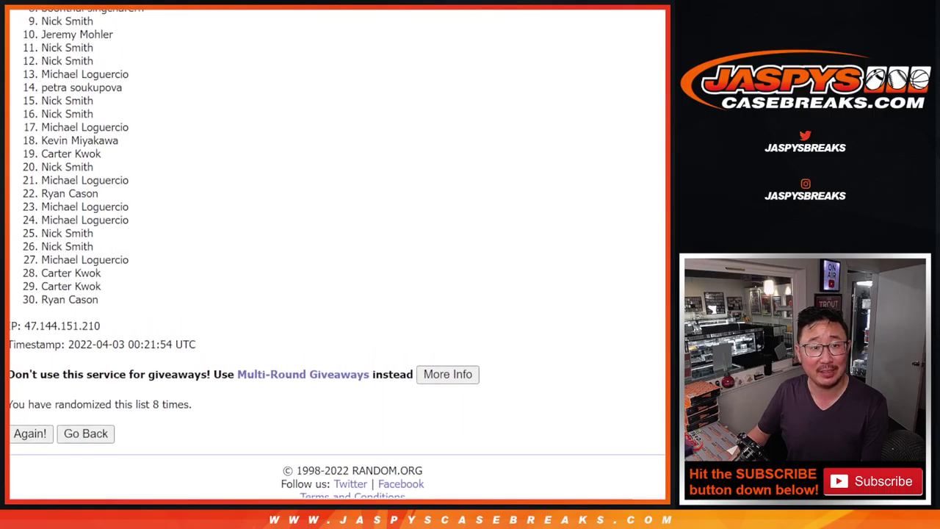
scroll(337, 253, up, 3)
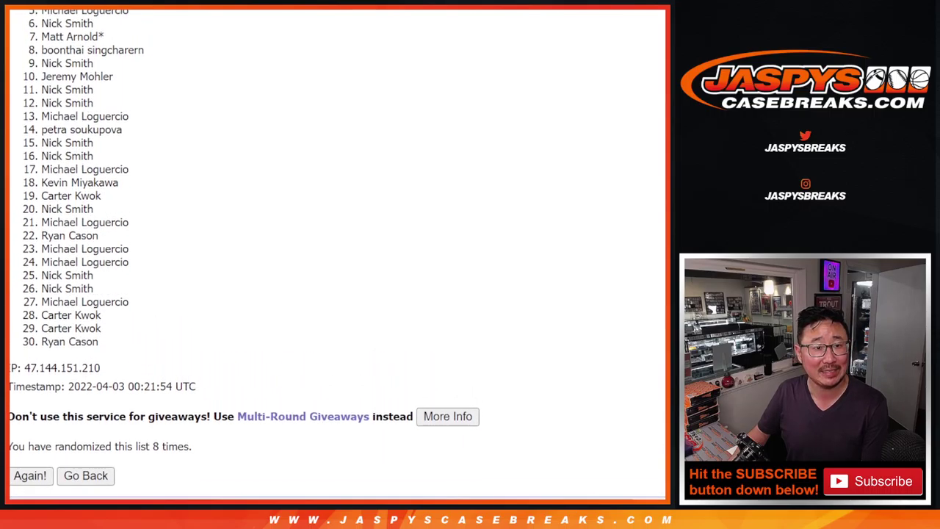
scroll(337, 253, up, 3)
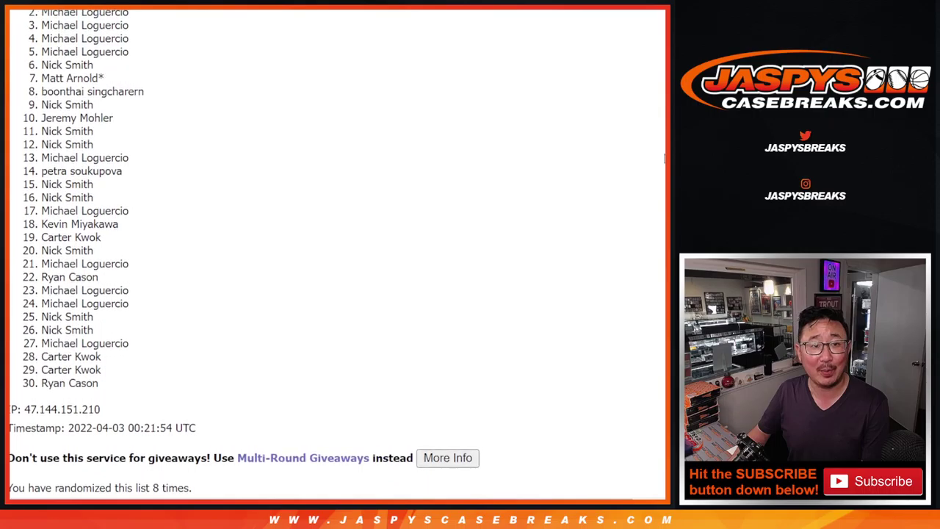
scroll(346, 112, up, 2)
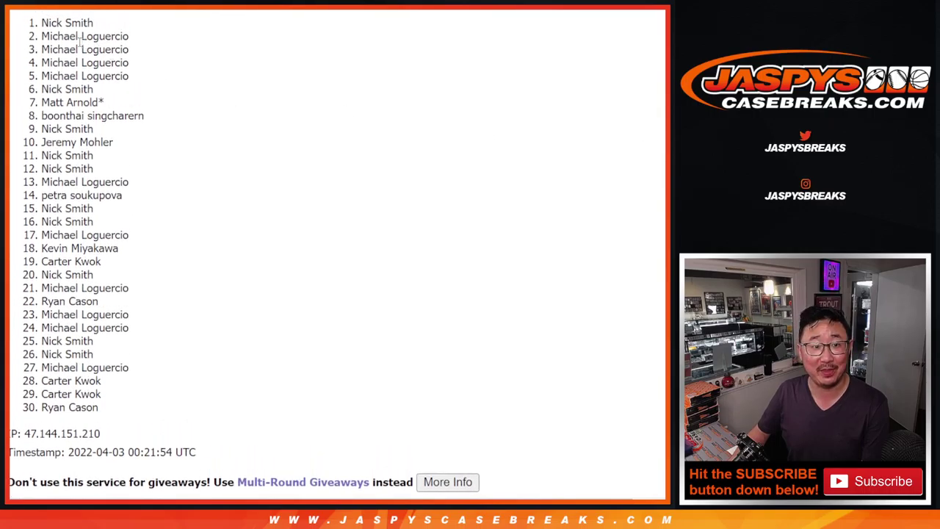
drag(42, 25, 152, 140)
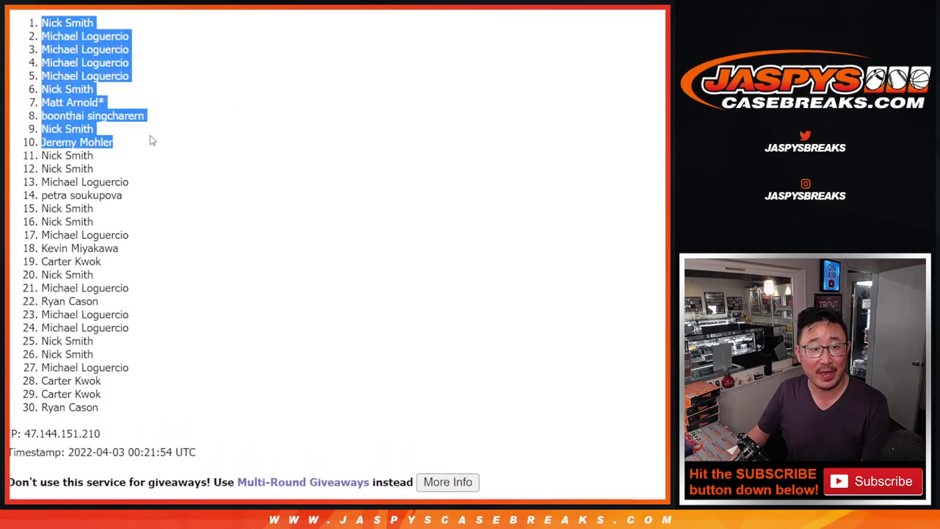
scroll(220, 195, down, 3)
scroll(252, 204, up, 3)
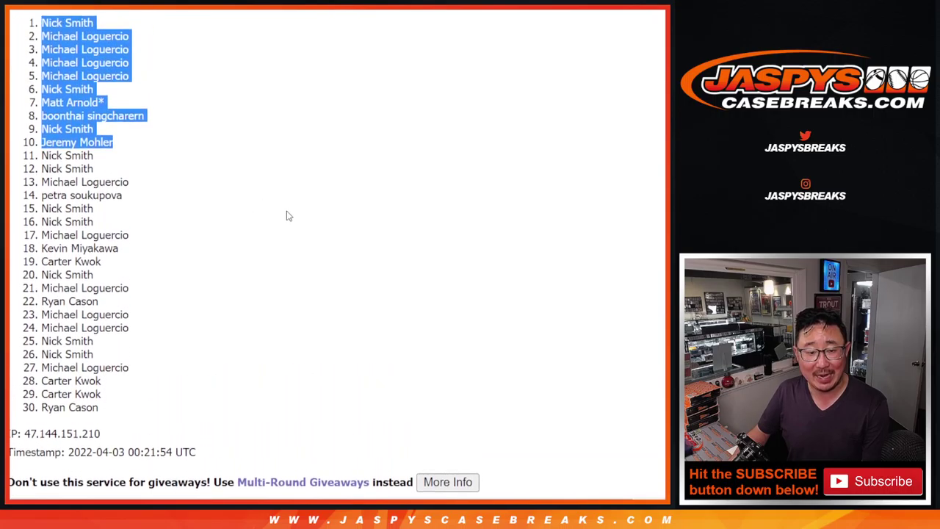